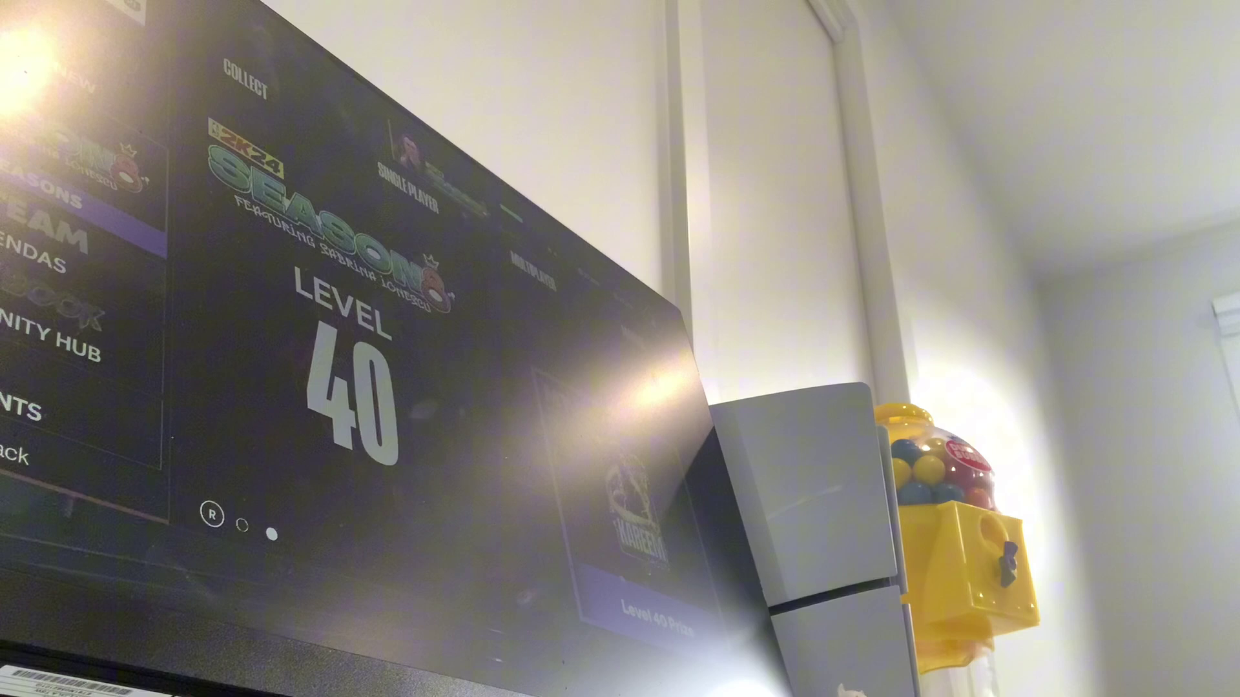
# Step: Open the superteam lineup and look at its player cards, starting from Tatum
pyautogui.press('Down')
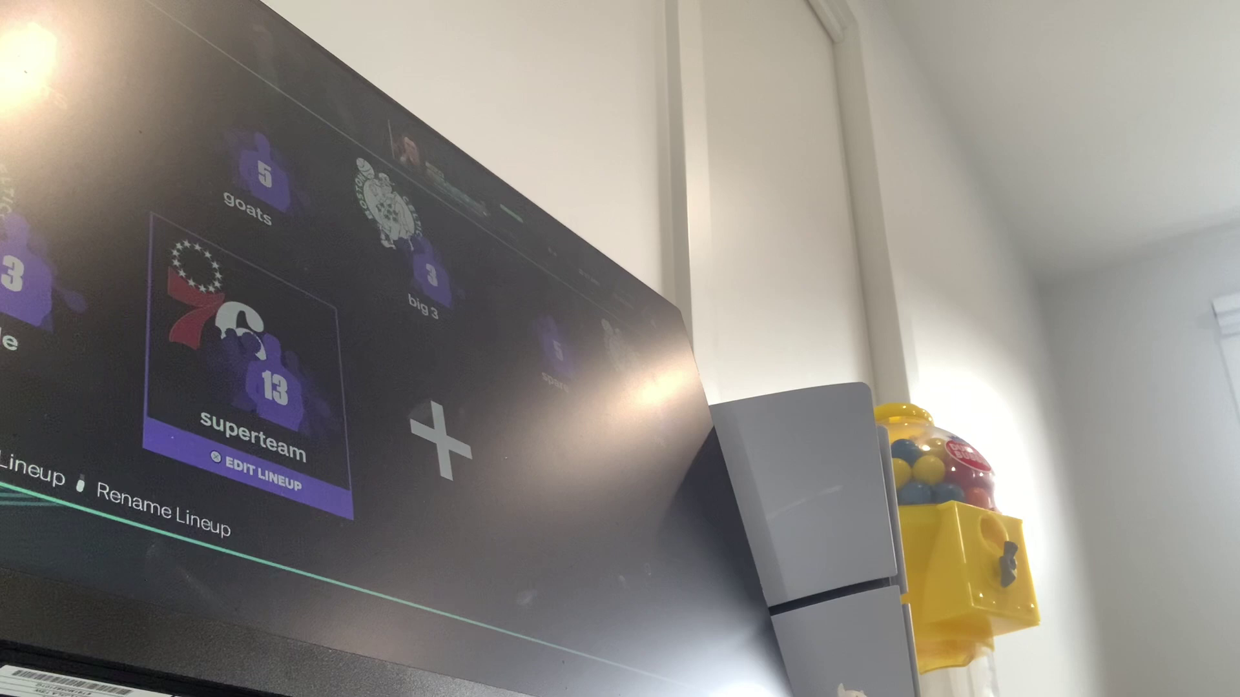
pyautogui.press('Return')
pyautogui.press('Left')
pyautogui.press('Right')
pyautogui.press('Right')
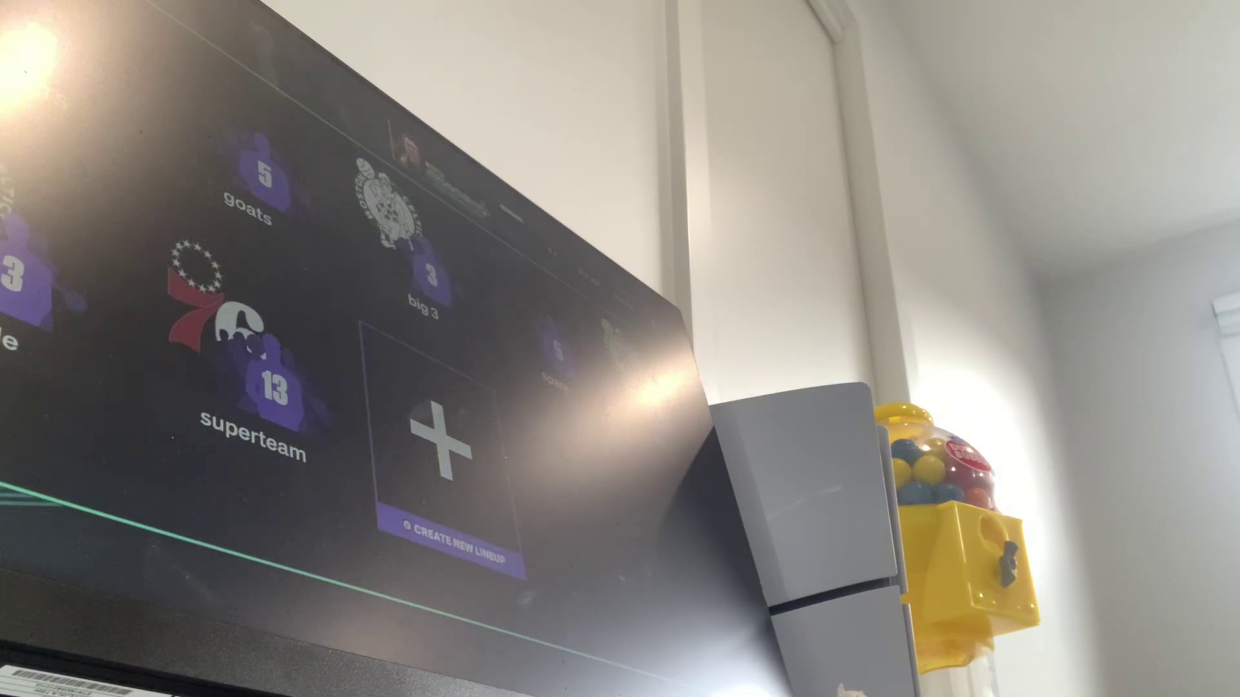
pyautogui.press('Left')
pyautogui.press('Return')
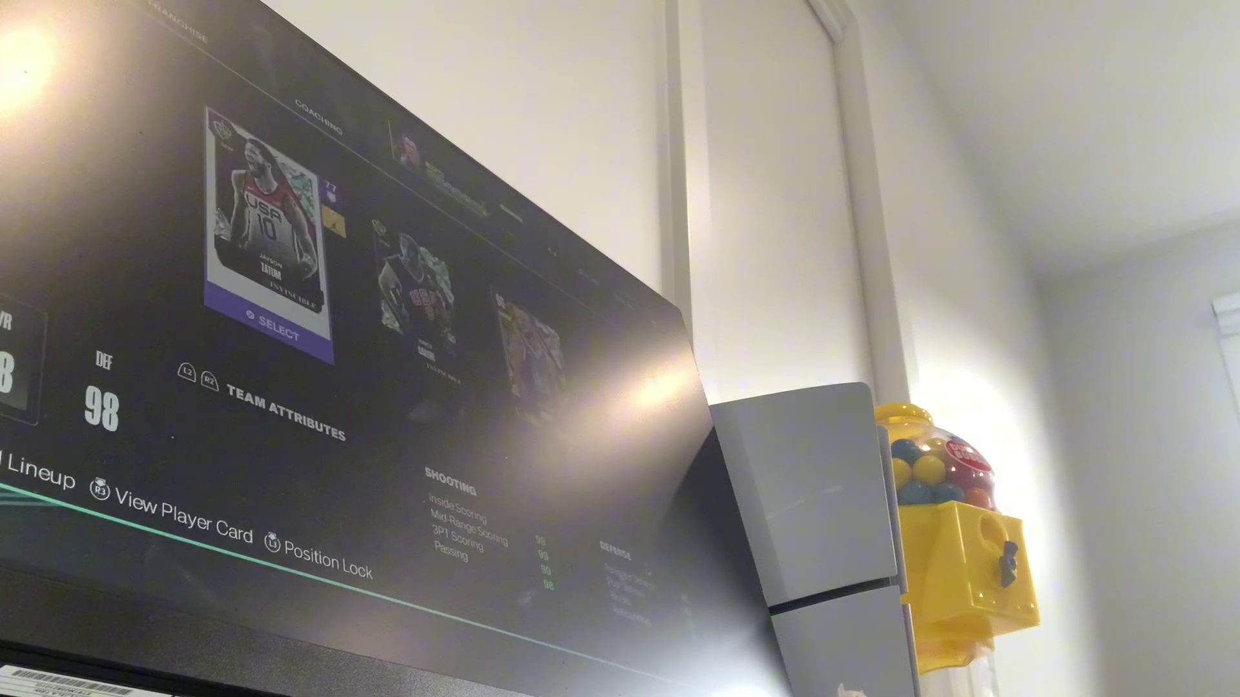
pyautogui.press('Right')
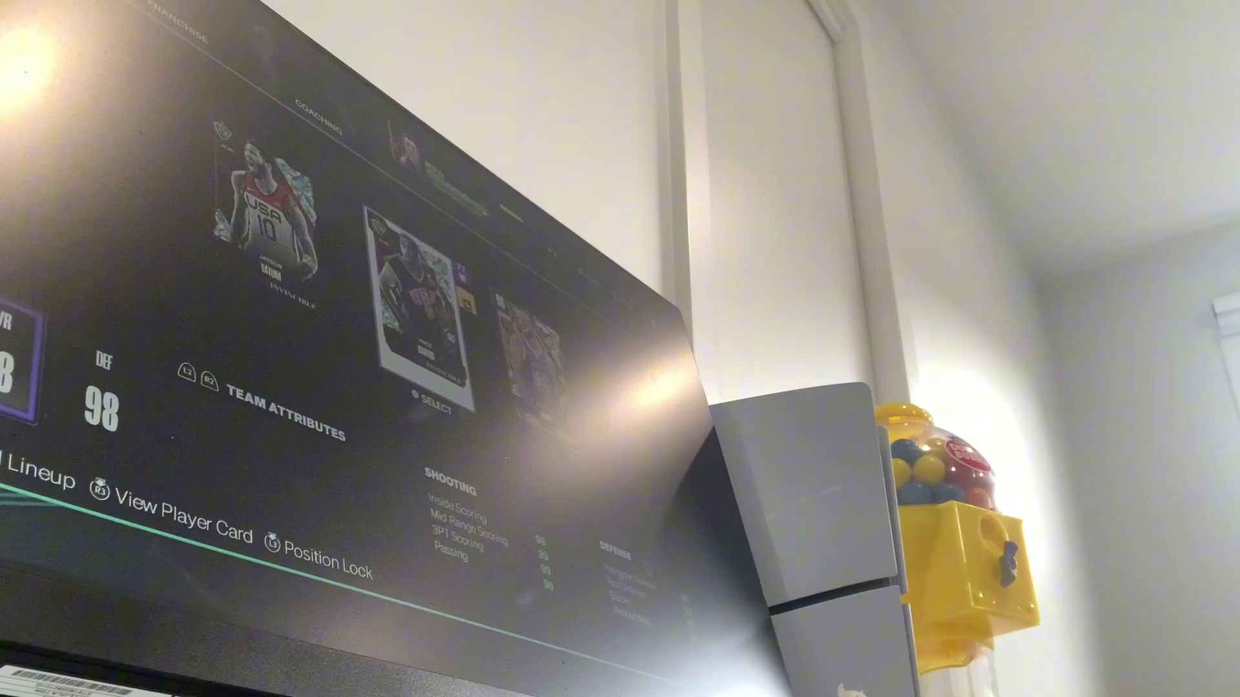
pyautogui.press('Escape')
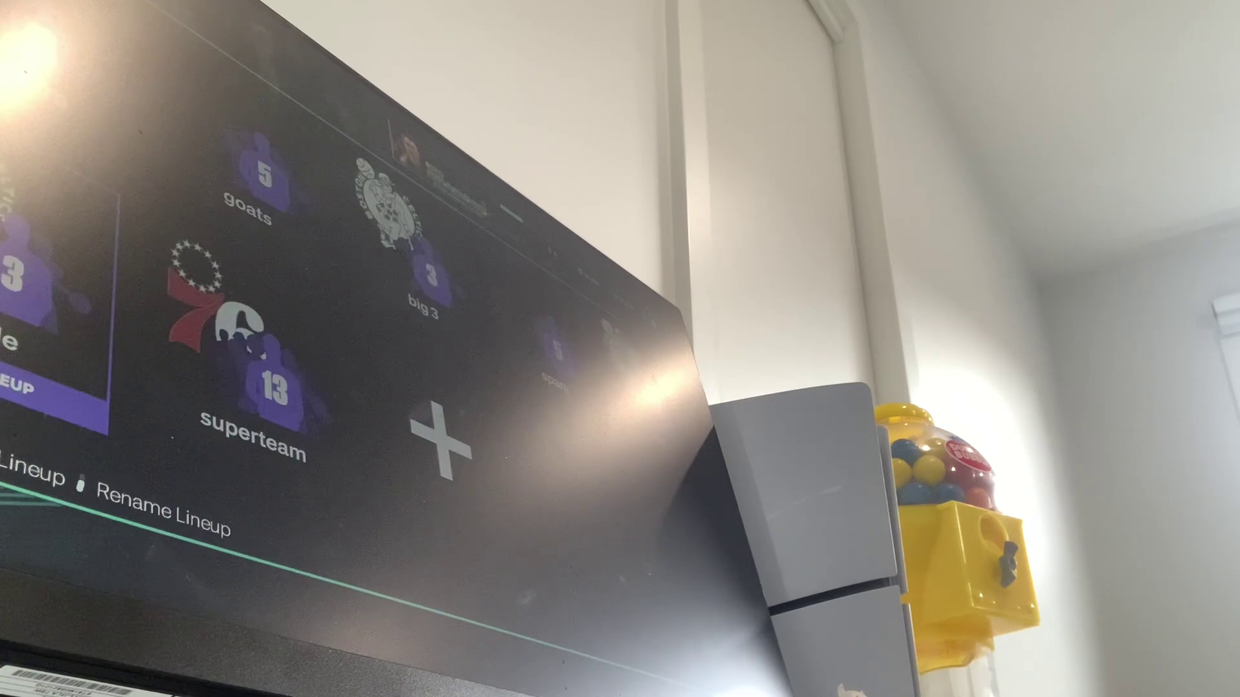
# Step: Open the big 3 lineup and browse its PG, SG and SF player cards
pyautogui.press('Up')
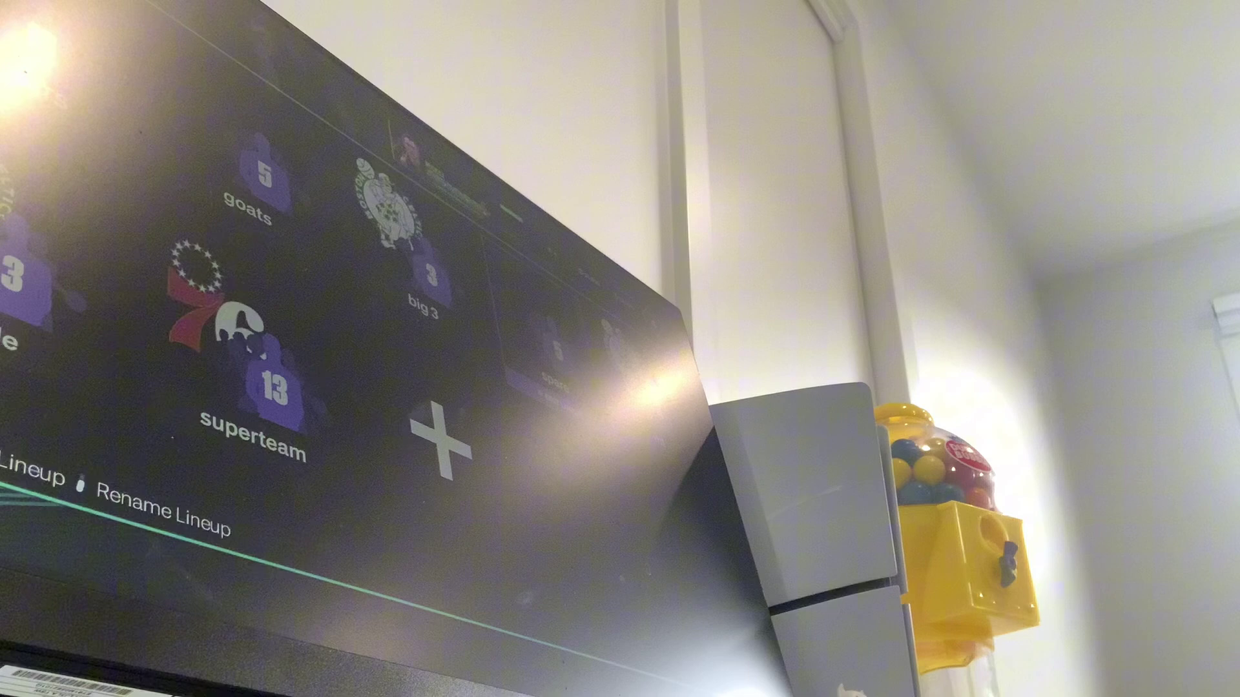
pyautogui.press('Return')
pyautogui.press('Right')
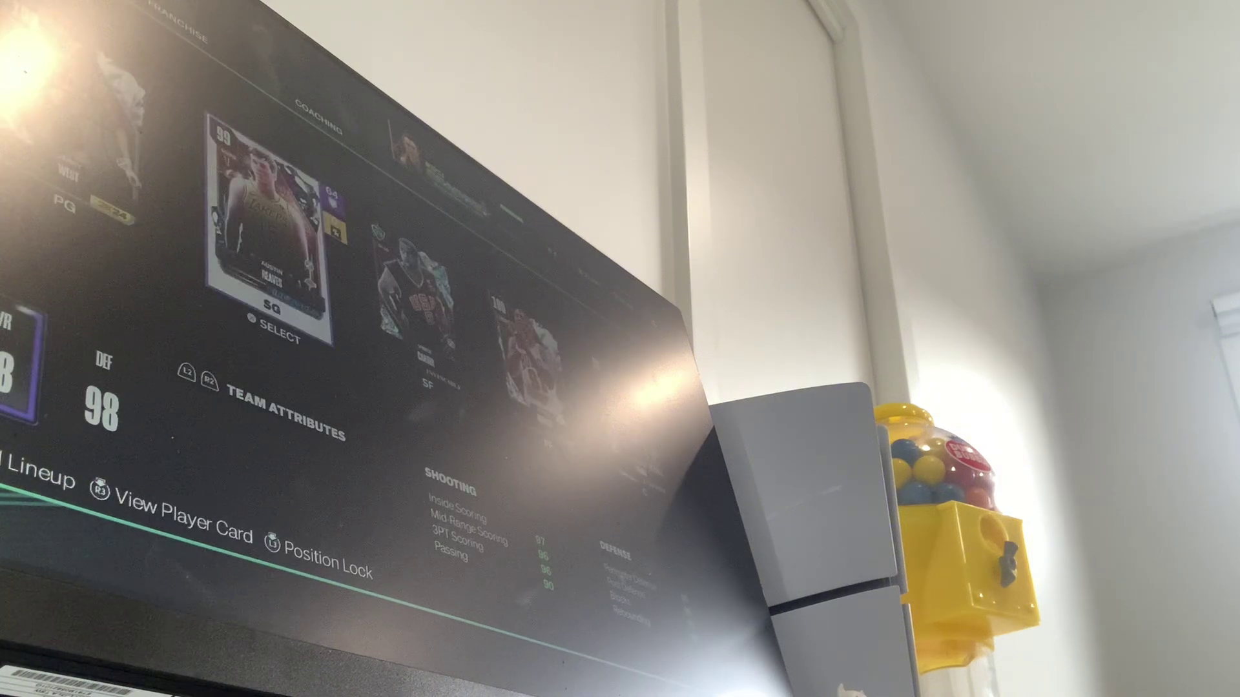
pyautogui.press('Right')
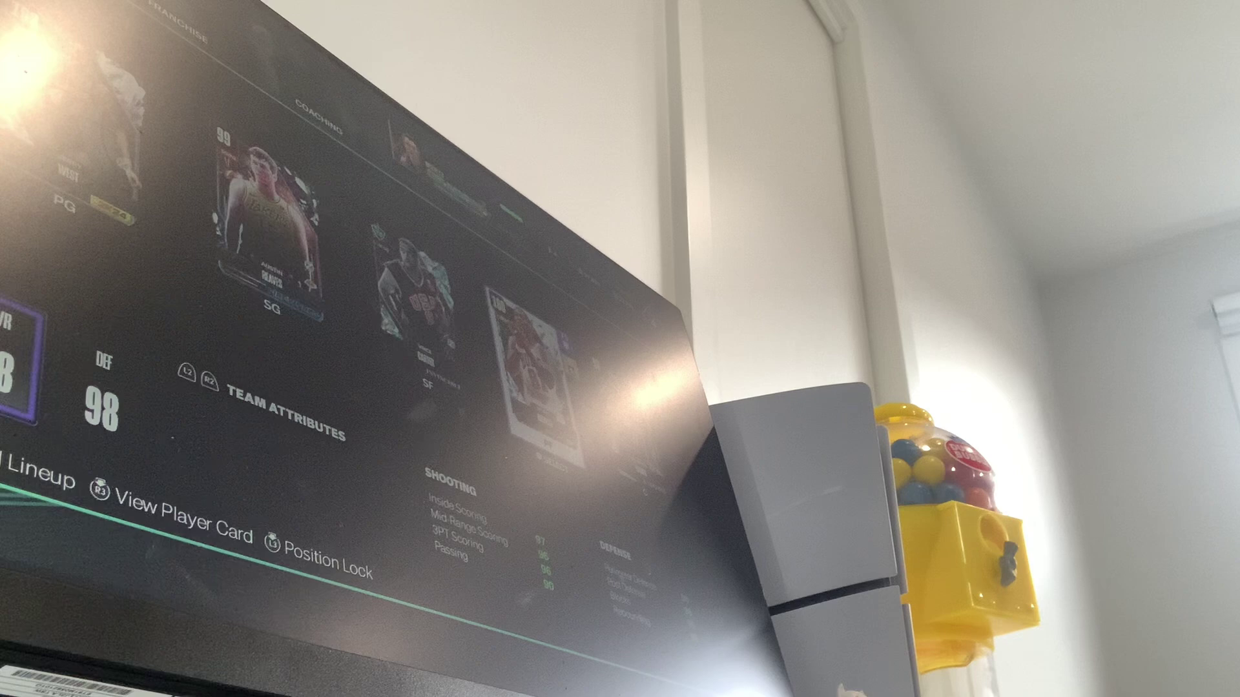
pyautogui.press('Left')
pyautogui.press('Left')
pyautogui.press('Left')
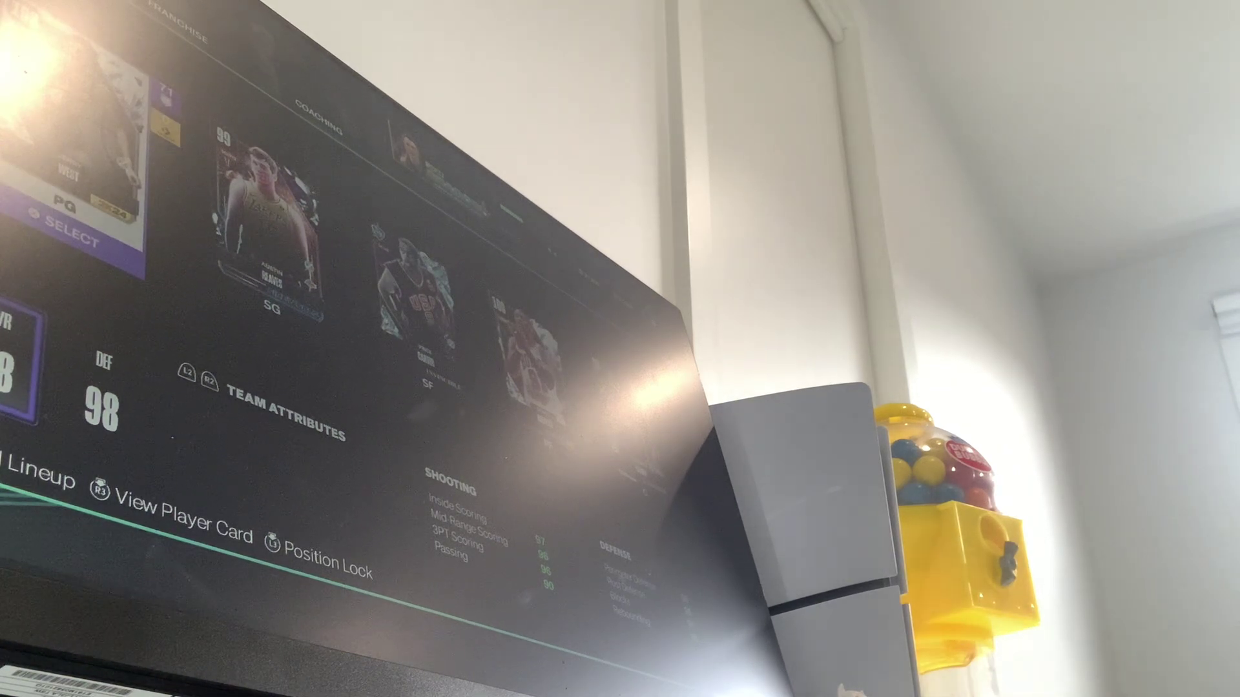
pyautogui.press('Right')
pyautogui.press('Right')
pyautogui.press('Right')
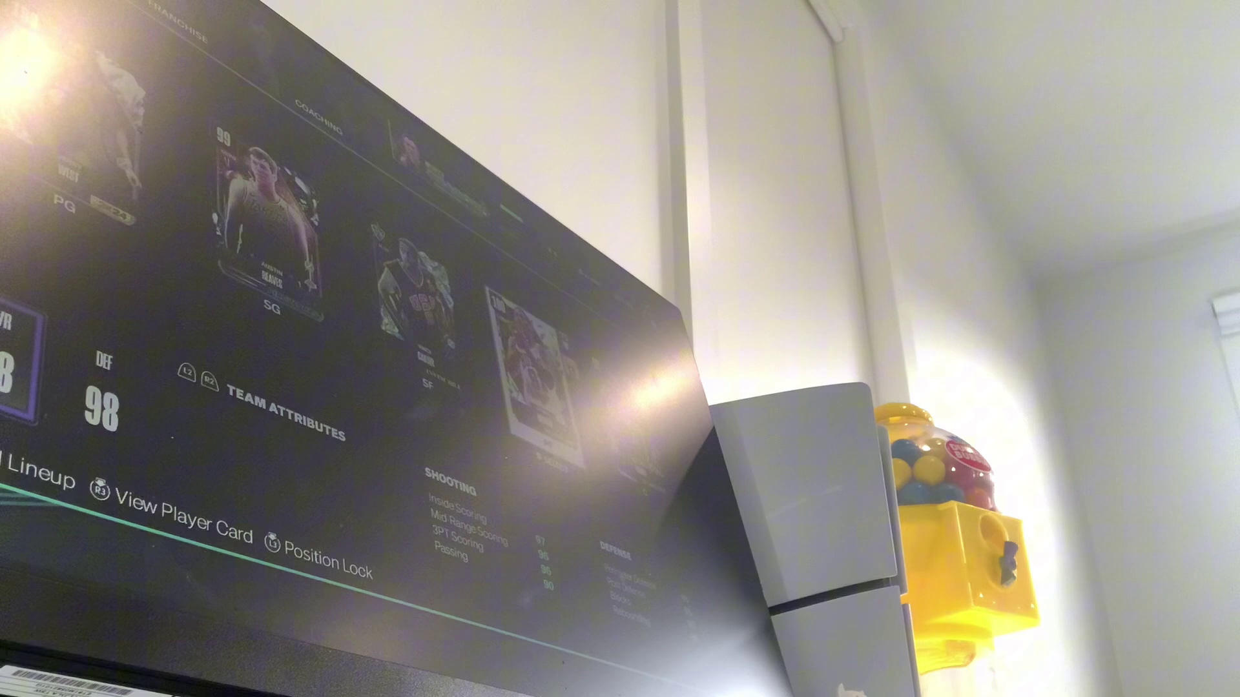
pyautogui.press('Left')
pyautogui.press('Left')
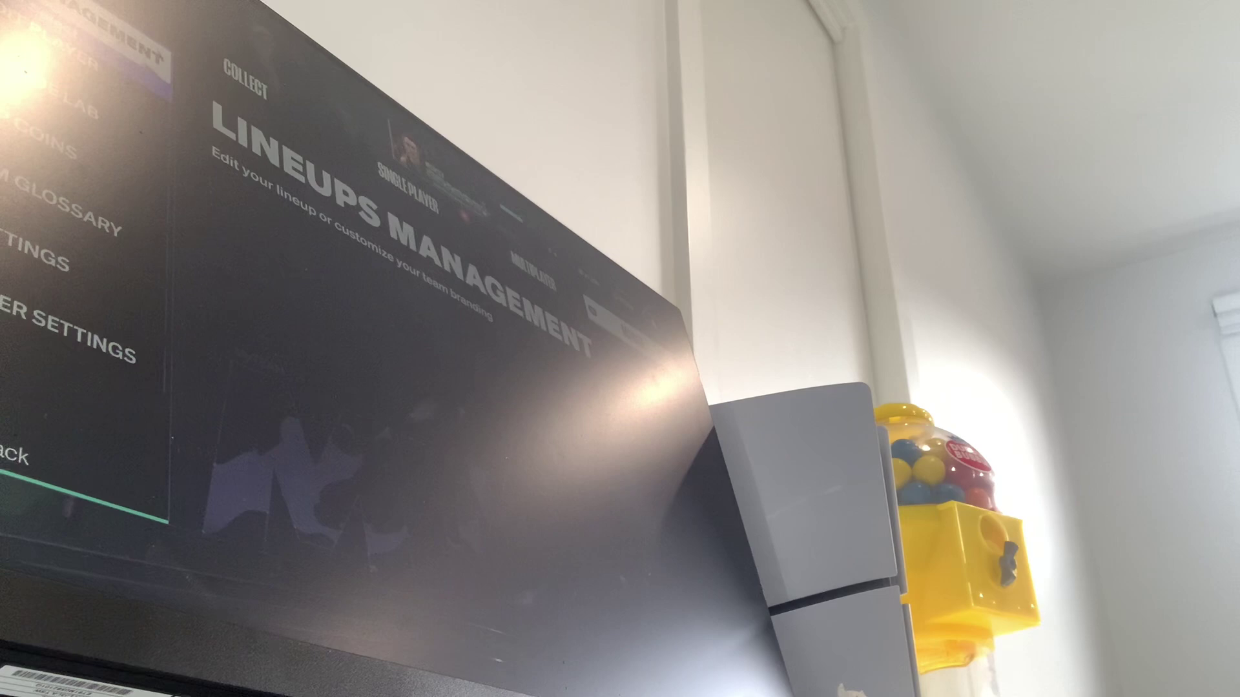
# Step: Back out past the other MyTeam menu pages to the home screen with the Invincible banner
pyautogui.press('q')
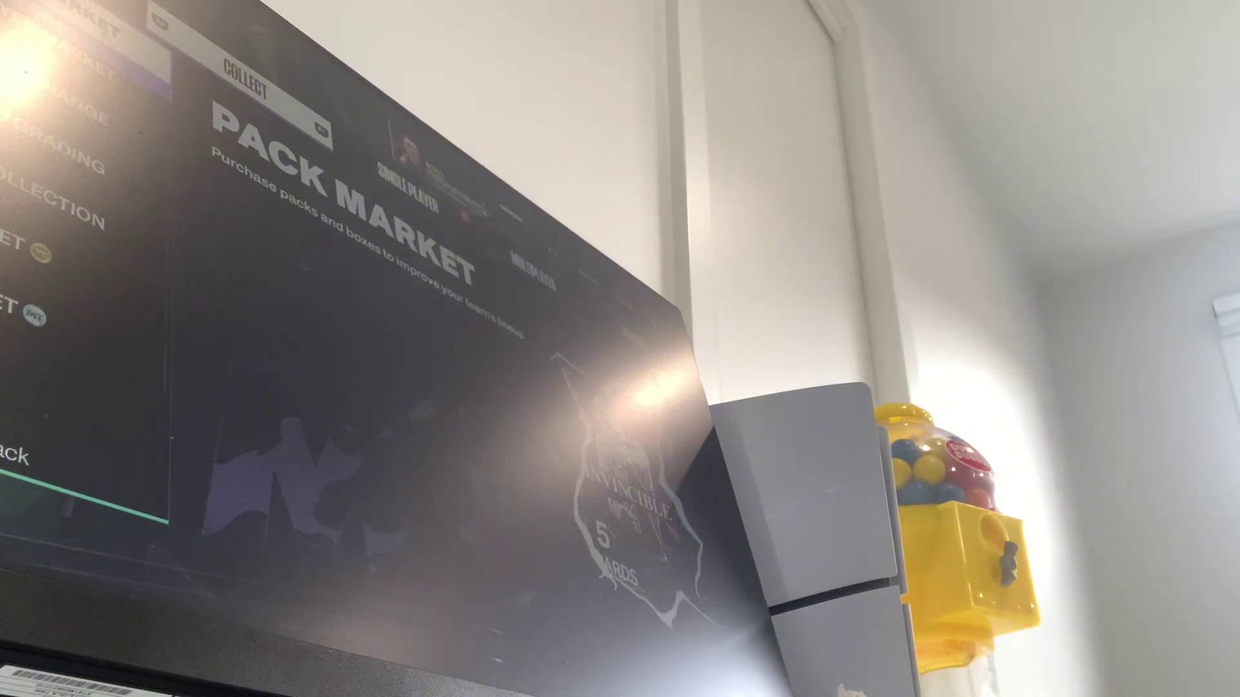
pyautogui.press('Escape')
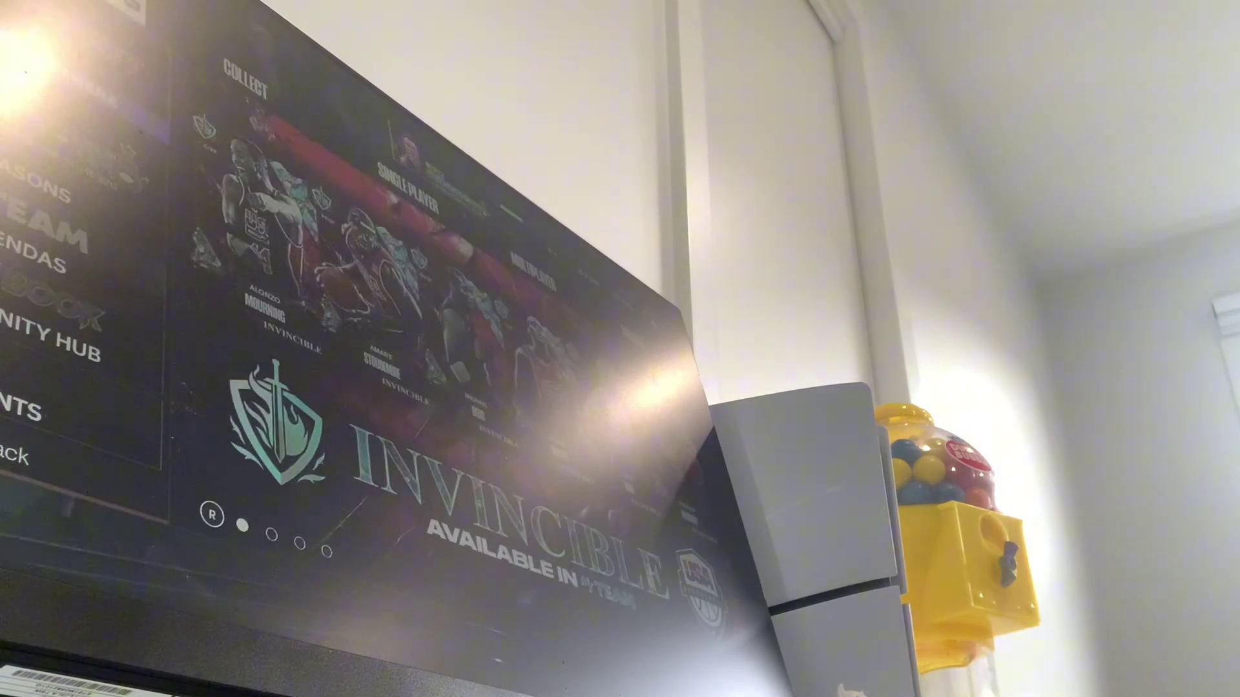
# Step: Browse the MyTeam home sections, including the season level overview and community hub
pyautogui.press('Up')
pyautogui.press('Down')
pyautogui.press('Down')
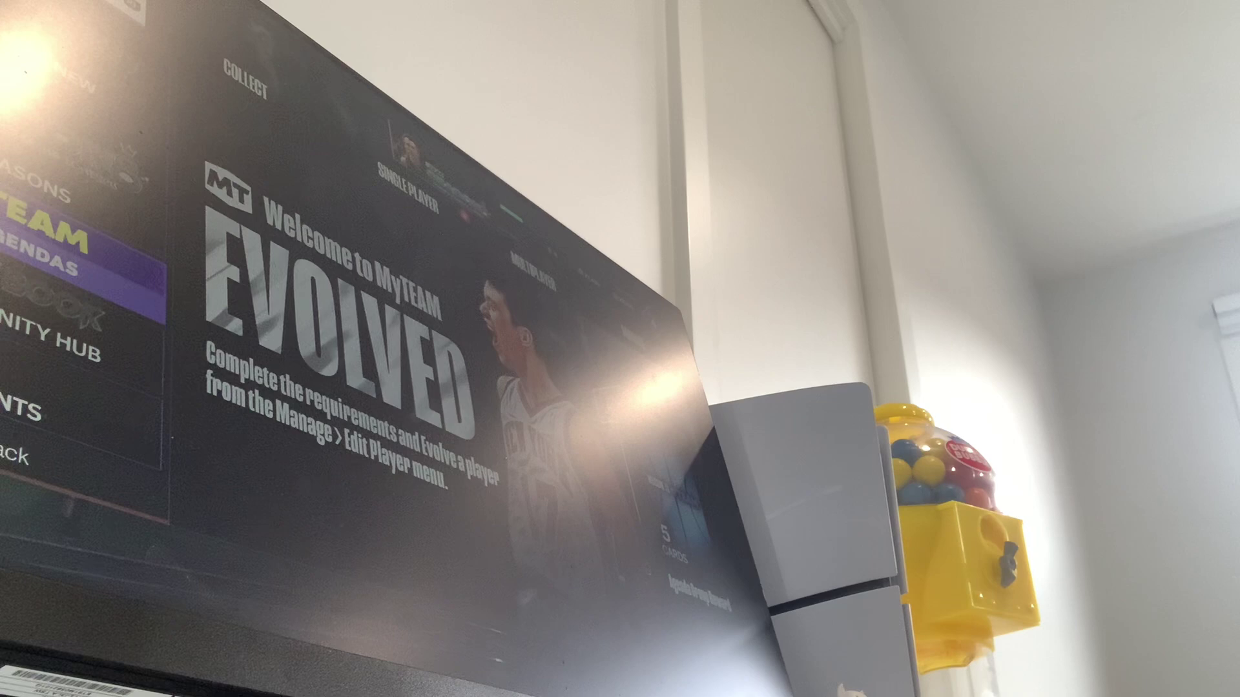
pyautogui.press('Down')
pyautogui.press('Down')
pyautogui.press('Up')
pyautogui.press('Up')
pyautogui.press('Up')
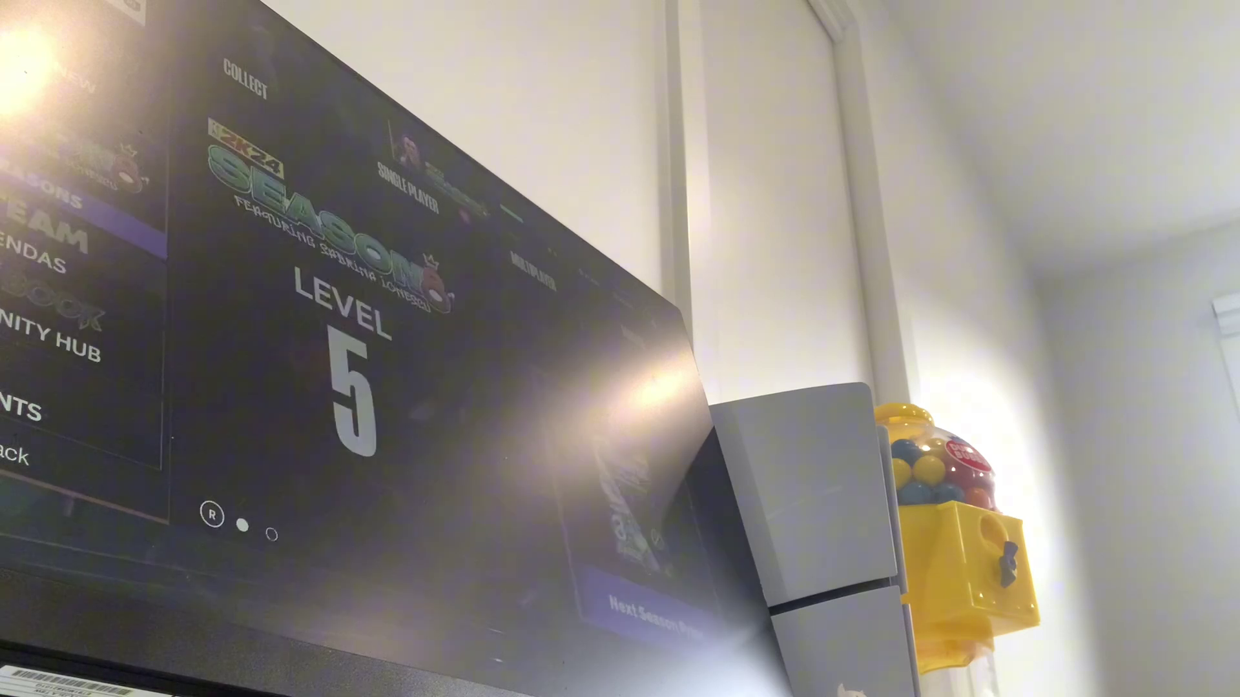
pyautogui.press('Up')
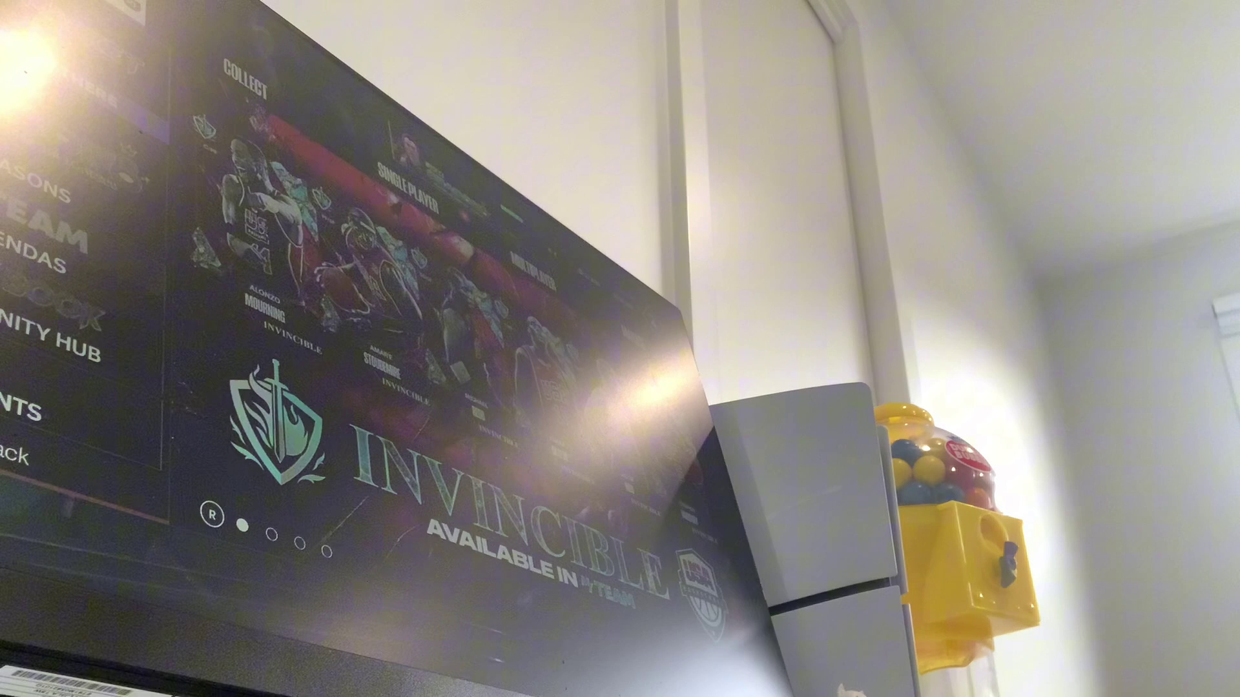
# Step: Open Single Player, pick Clutch Time over Triple Threat, and start a game to choose a lineup
pyautogui.press('Return')
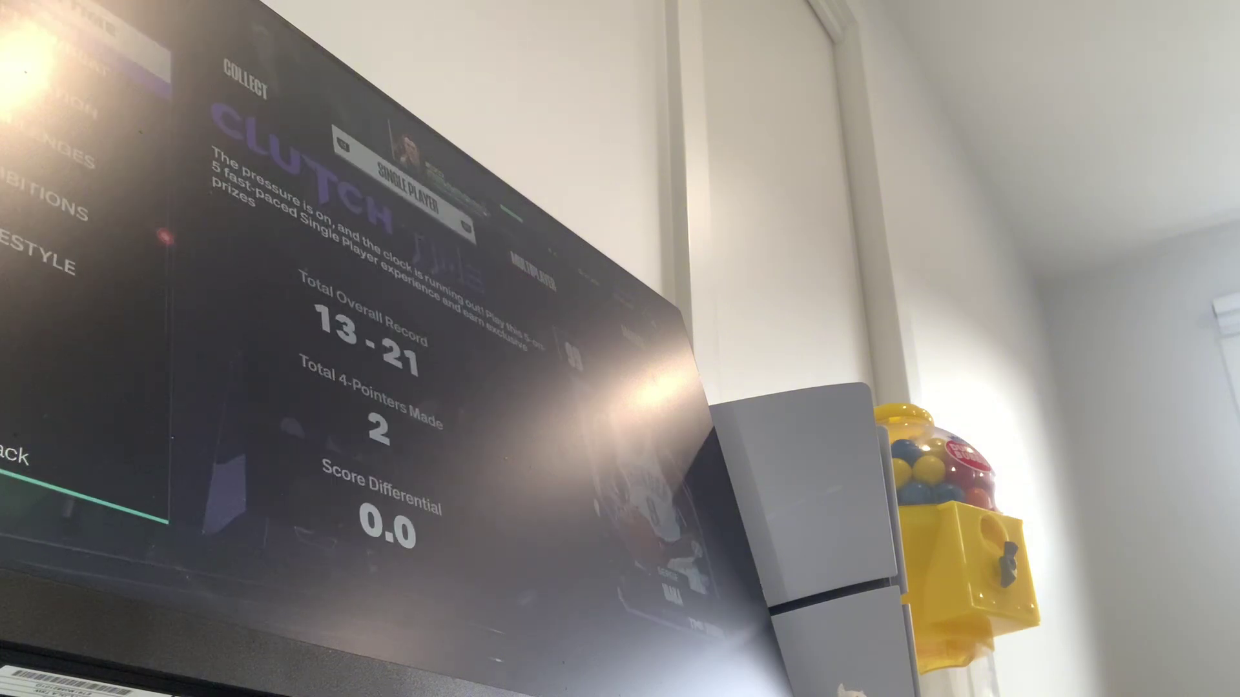
pyautogui.press('Up')
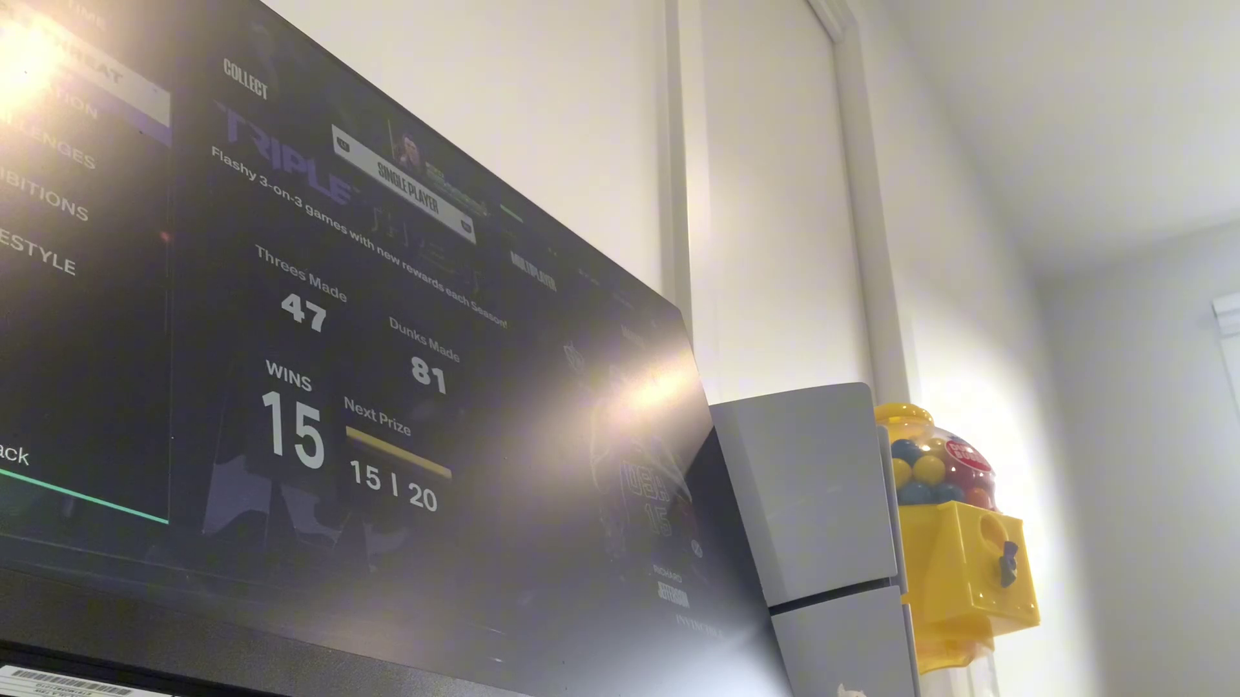
pyautogui.press('Up')
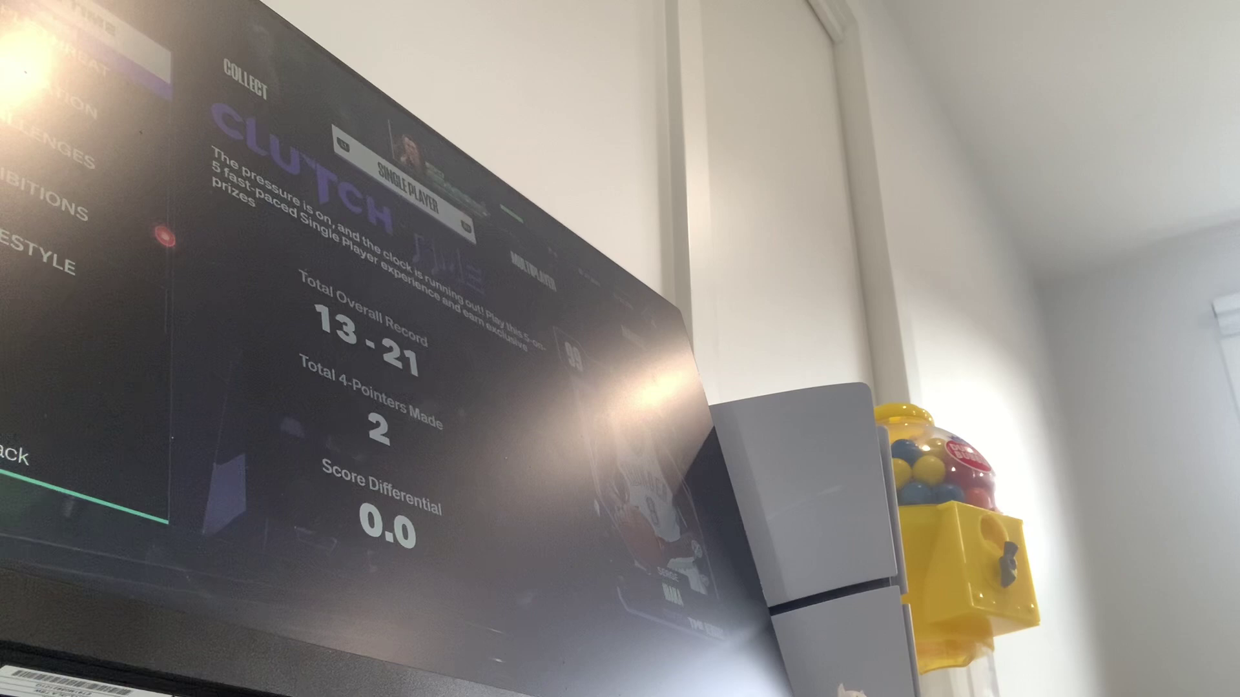
pyautogui.press('Return')
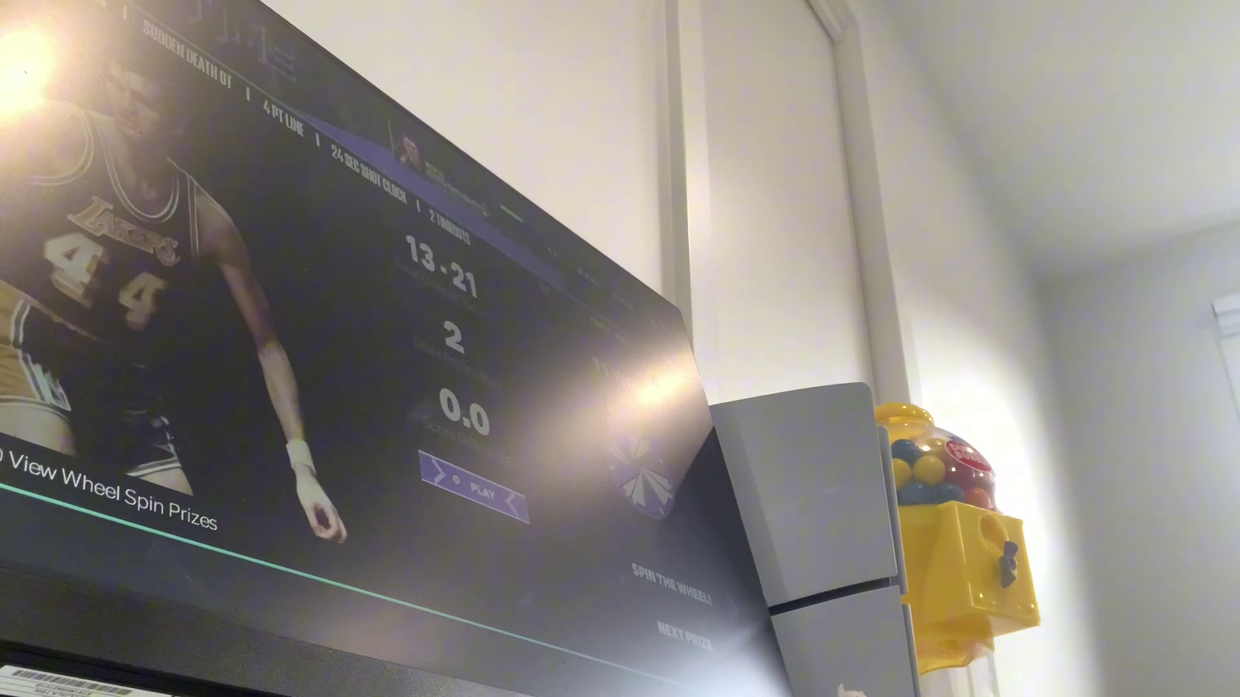
pyautogui.press('Return')
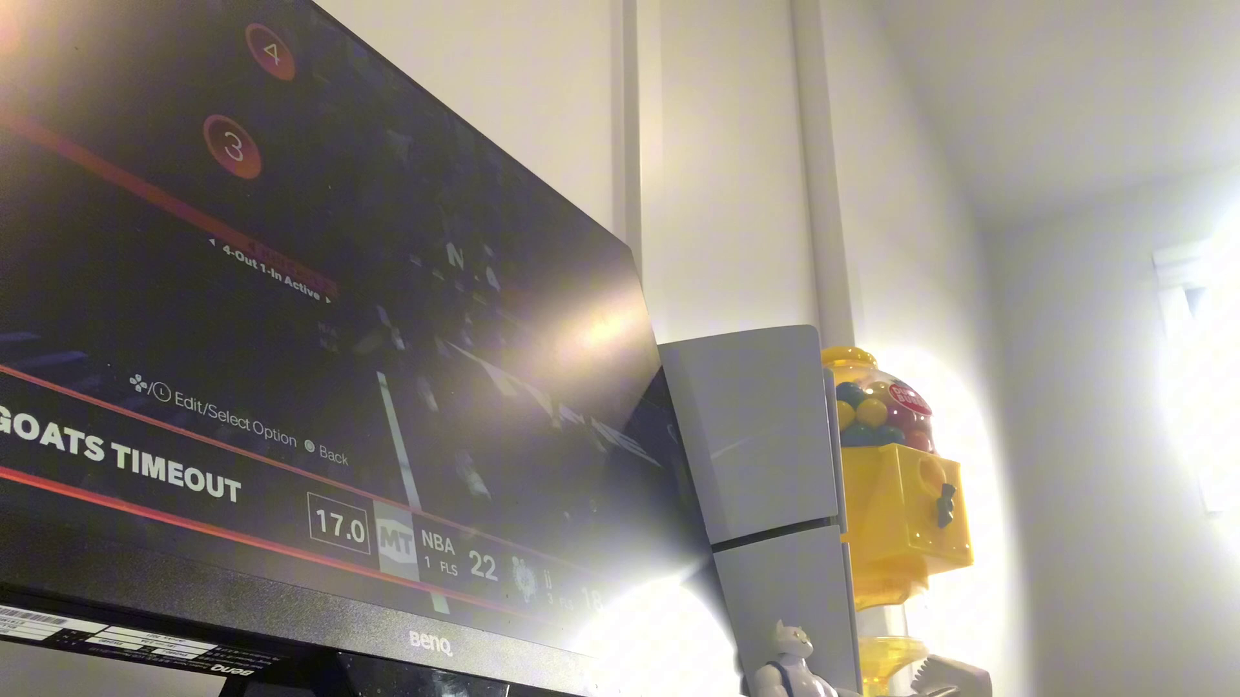
# Step: Switch the timeout menu to the player stats view
pyautogui.press('Down')
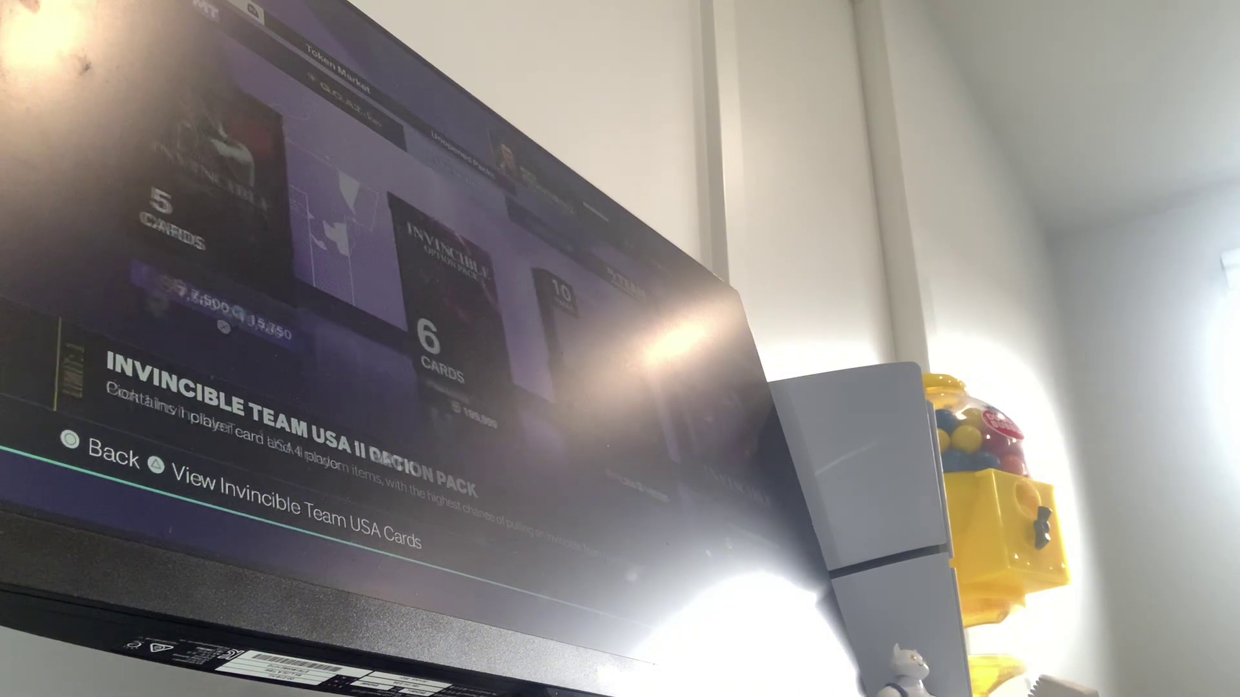
# Step: Browse packs from the Invincible Team USA II Option Pack through Fireworks and badge packs to GOAT Series
pyautogui.press('Right')
pyautogui.press('Right')
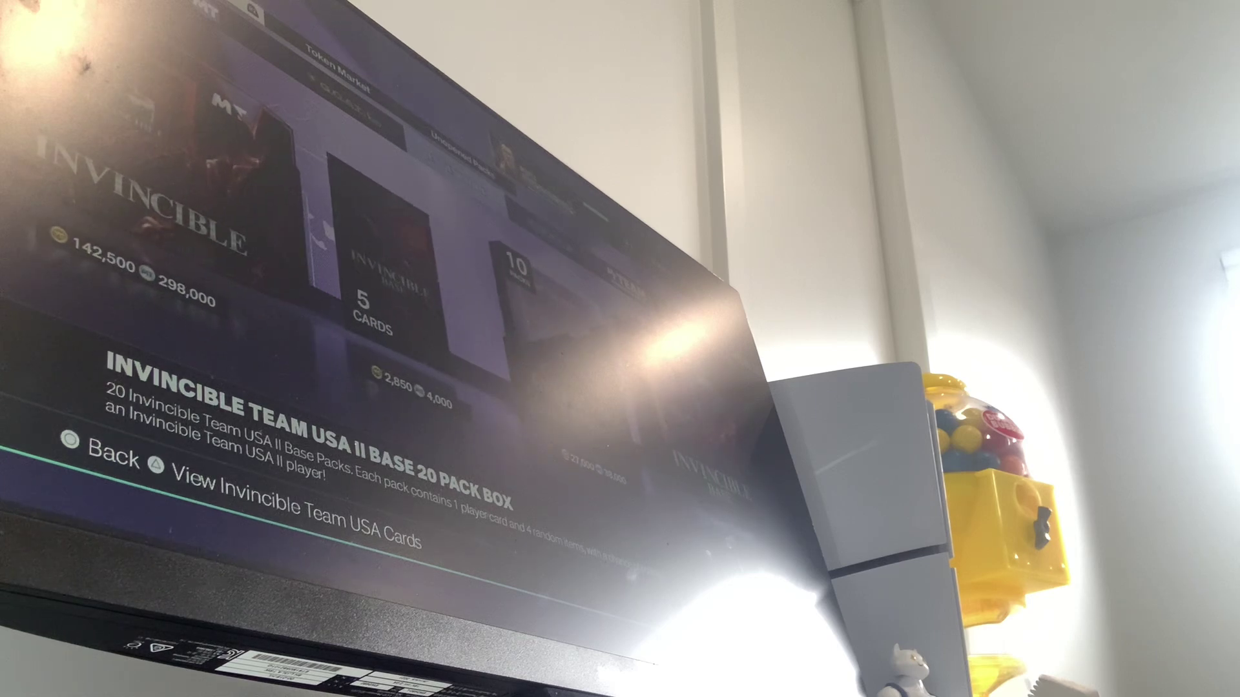
pyautogui.press('Right')
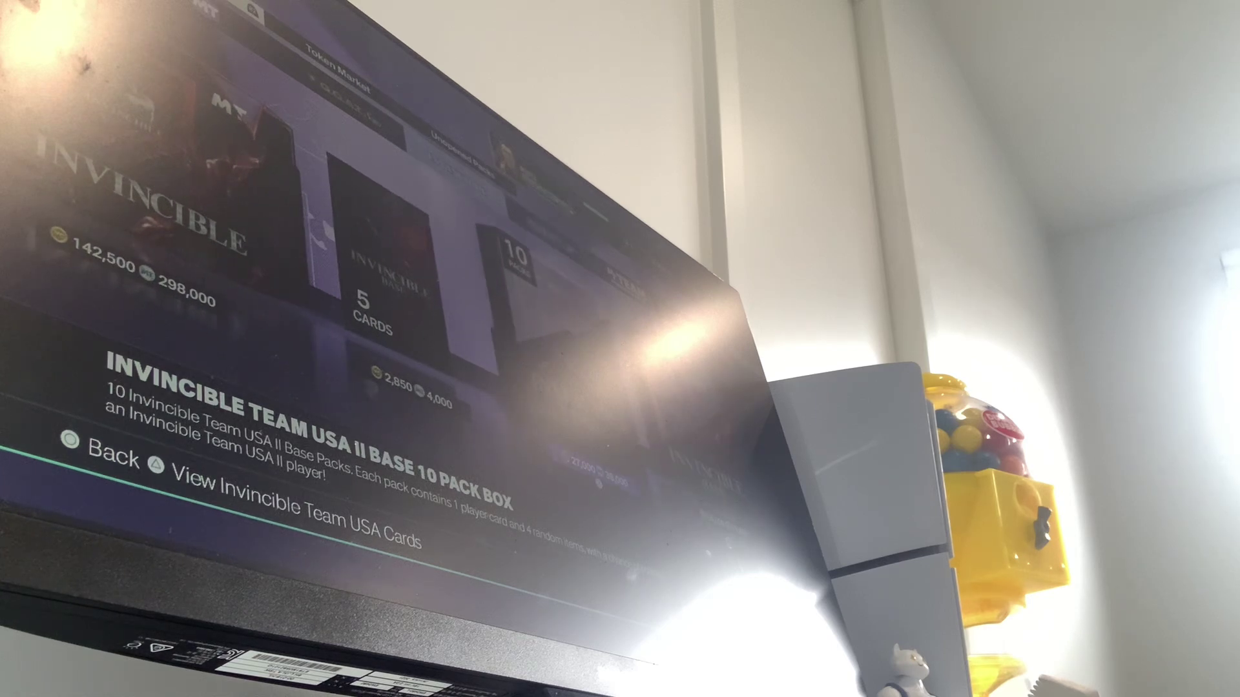
pyautogui.press('Down')
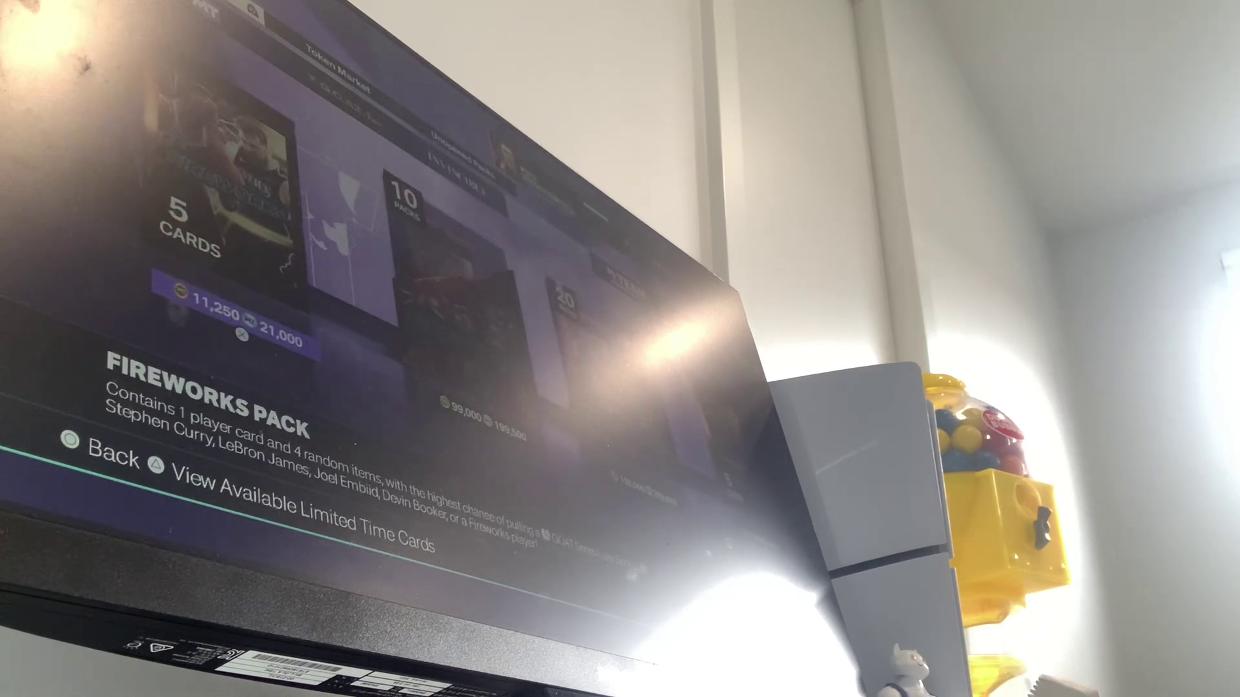
pyautogui.press('Right')
pyautogui.press('Right')
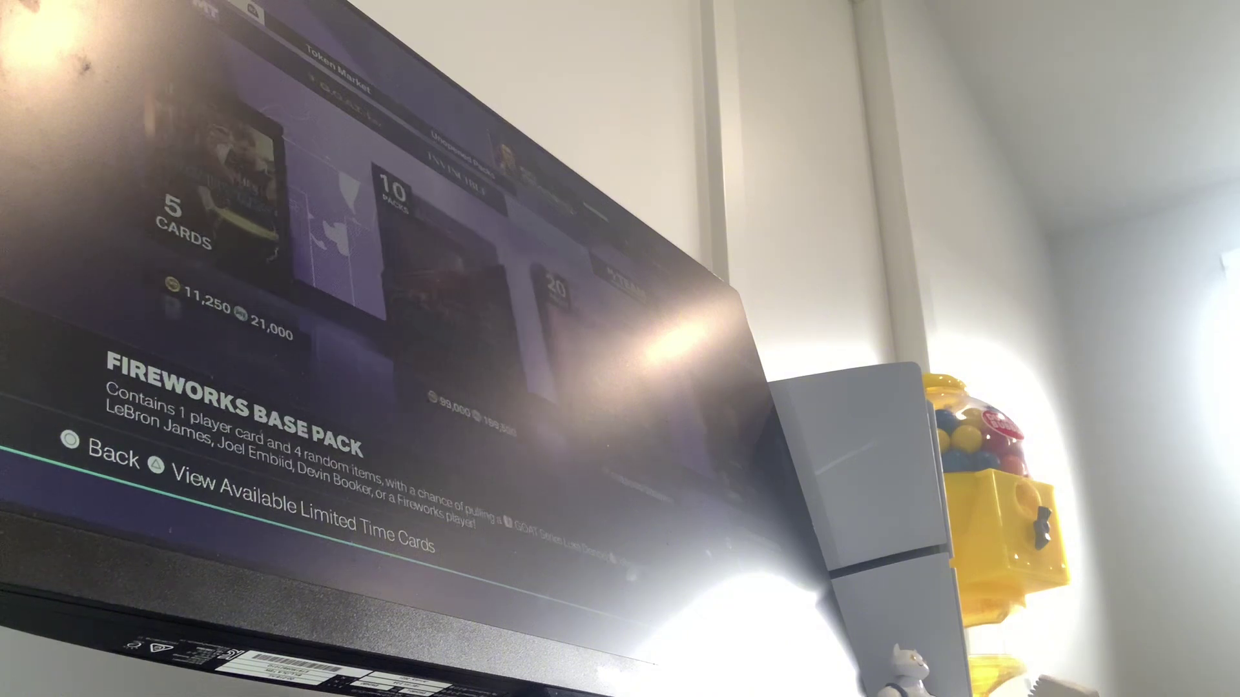
pyautogui.press('Right')
pyautogui.press('Right')
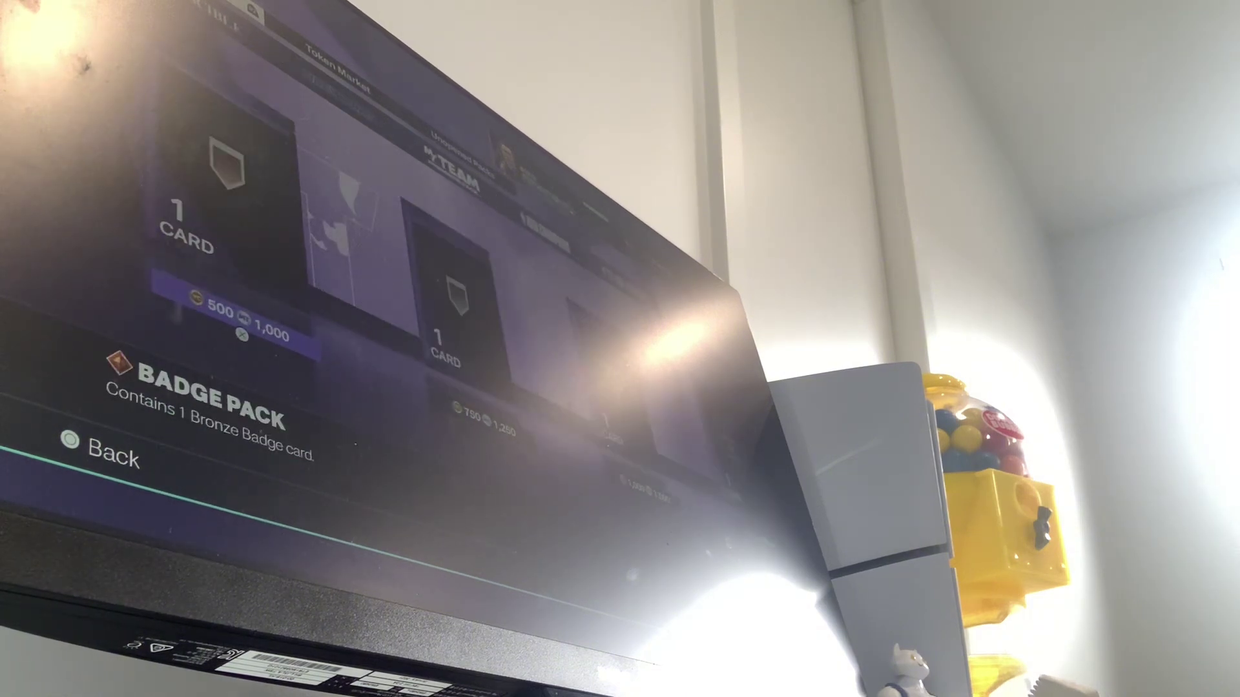
pyautogui.press('Left')
pyautogui.press('Left')
pyautogui.press('Left')
pyautogui.press('Left')
pyautogui.press('Left')
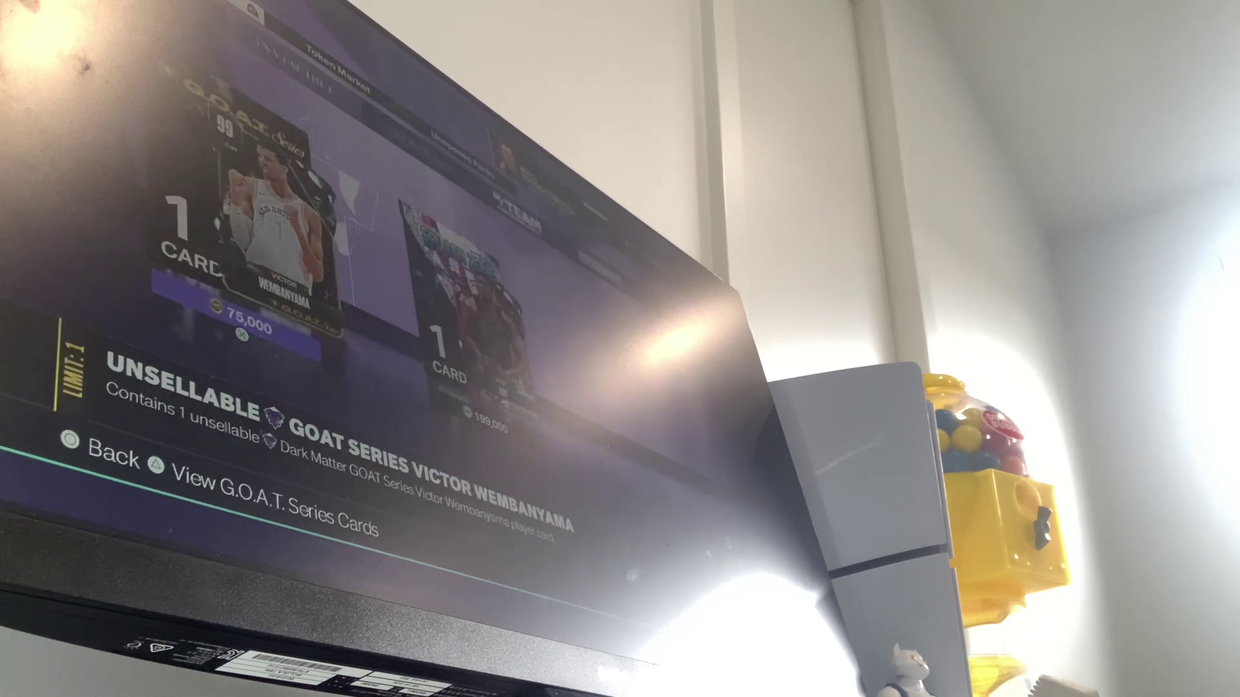